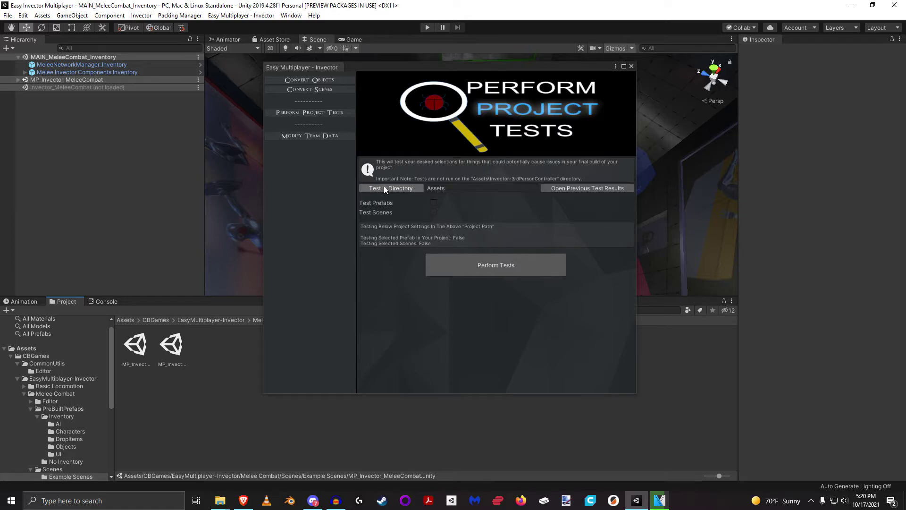
Step: Collapse the project's folder tree and show the contents of the Invector-3rdPersonController folder
click(473, 178)
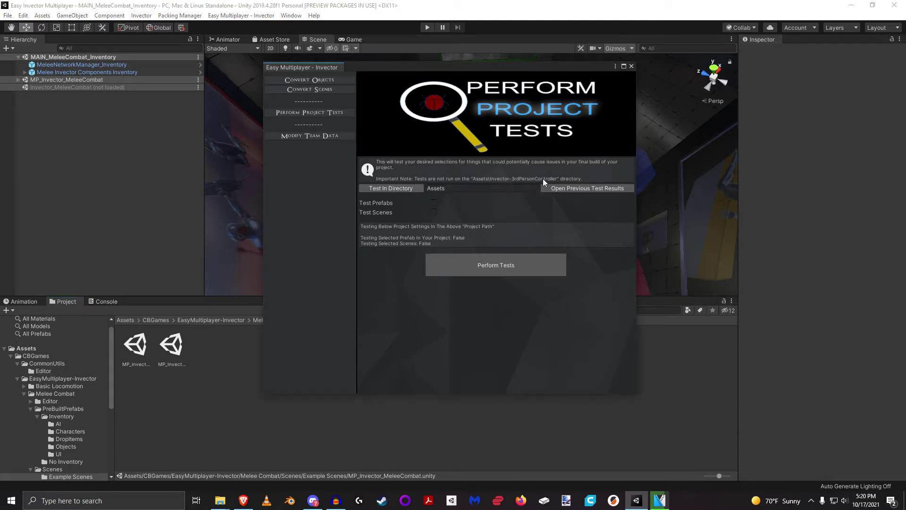
click(10, 355)
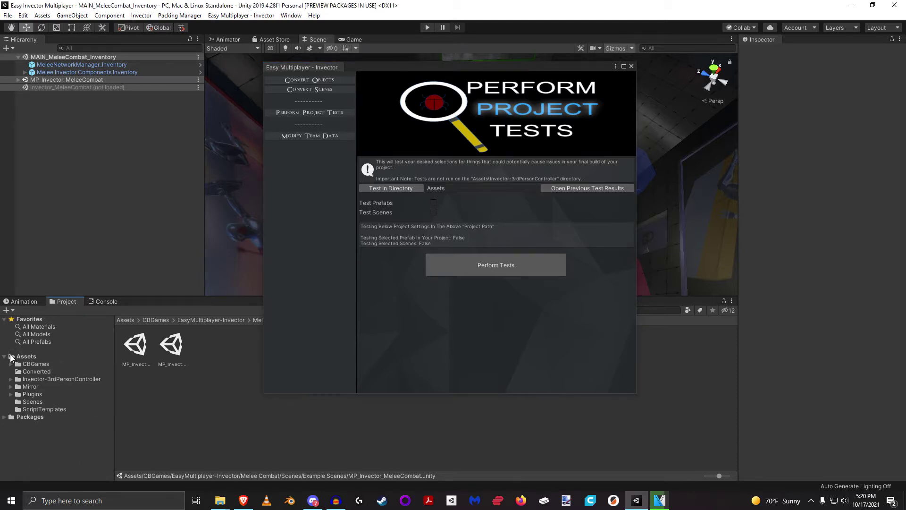
click(57, 379)
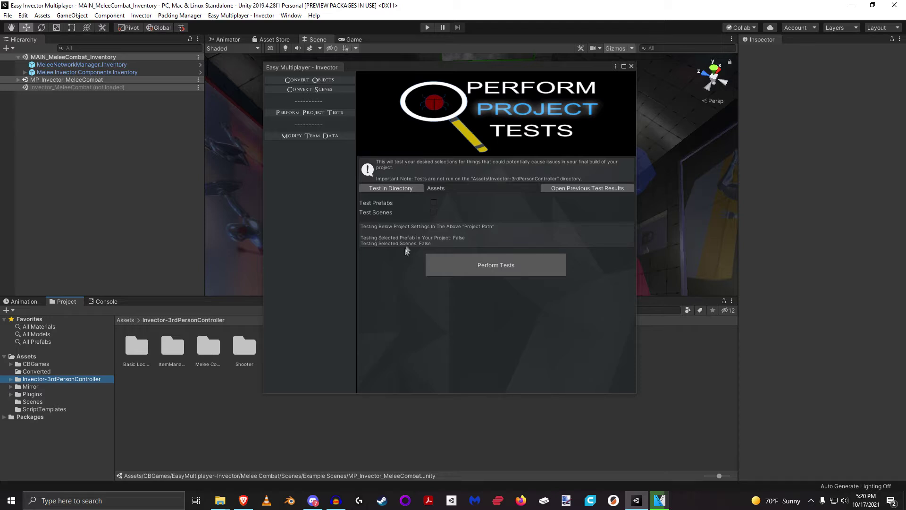
Step: Enable scene testing and include the disabled scenes in the list of scenes to test
click(434, 212)
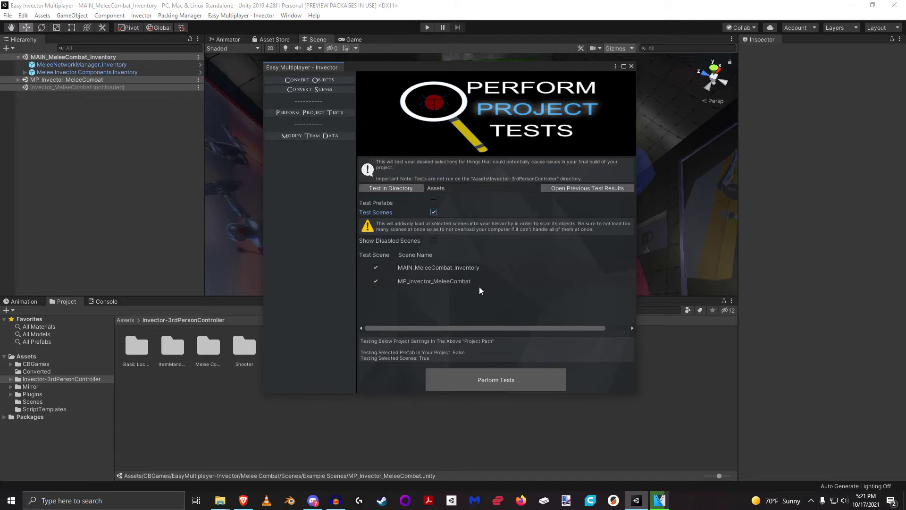
click(433, 241)
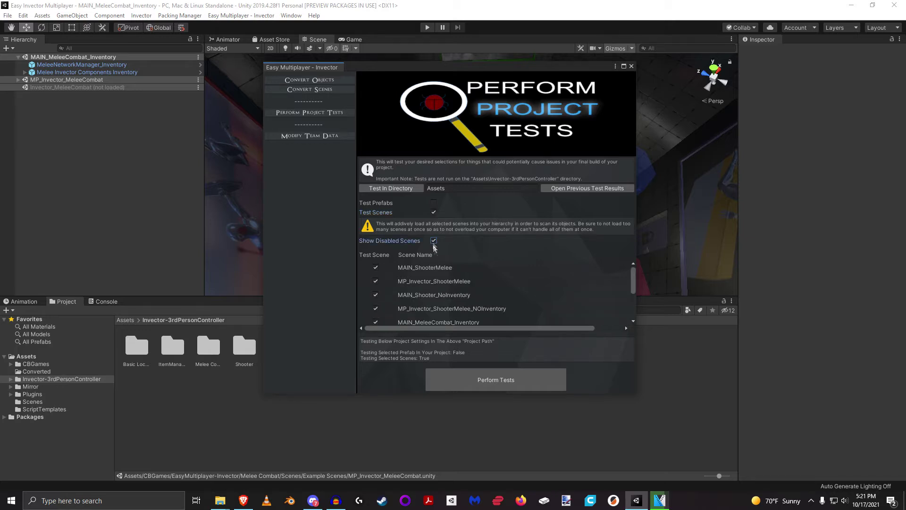
scroll(491, 285, down, 2)
scroll(491, 284, up, 2)
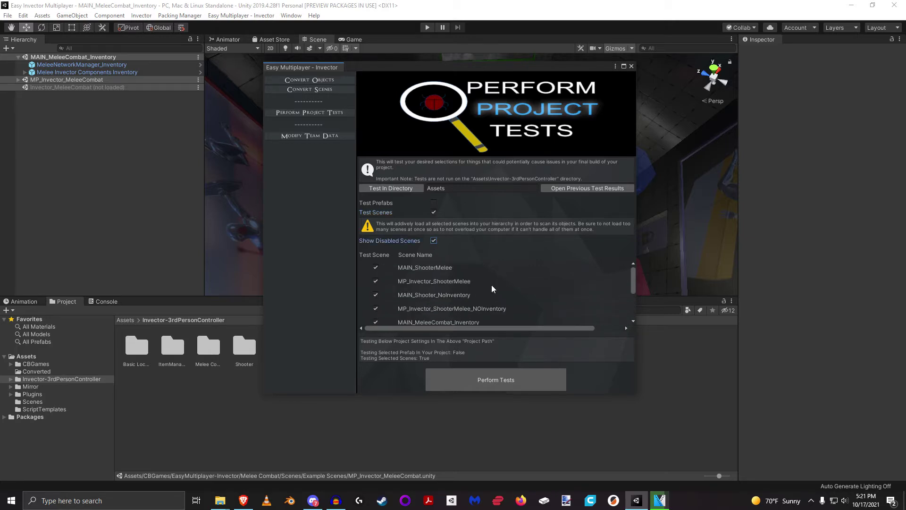
click(375, 295)
click(375, 322)
Step: Enable prefab testing and look through the list of prefabs selected for the tests
click(434, 203)
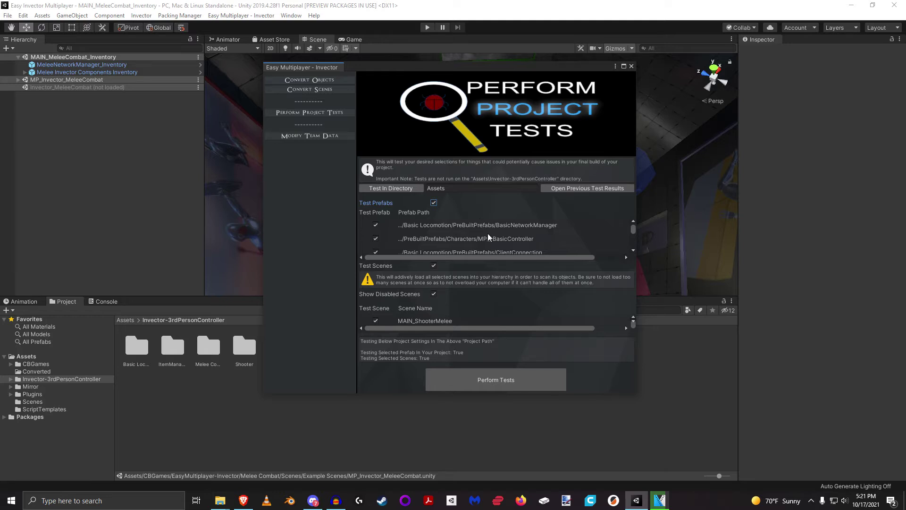
scroll(491, 237, down, 2)
scroll(507, 236, down, 5)
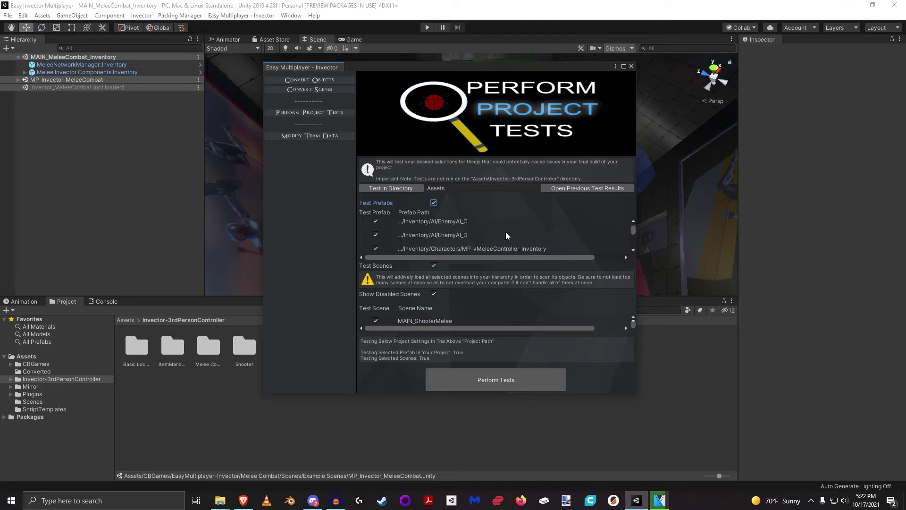
scroll(528, 239, down, 1)
scroll(529, 240, up, 1)
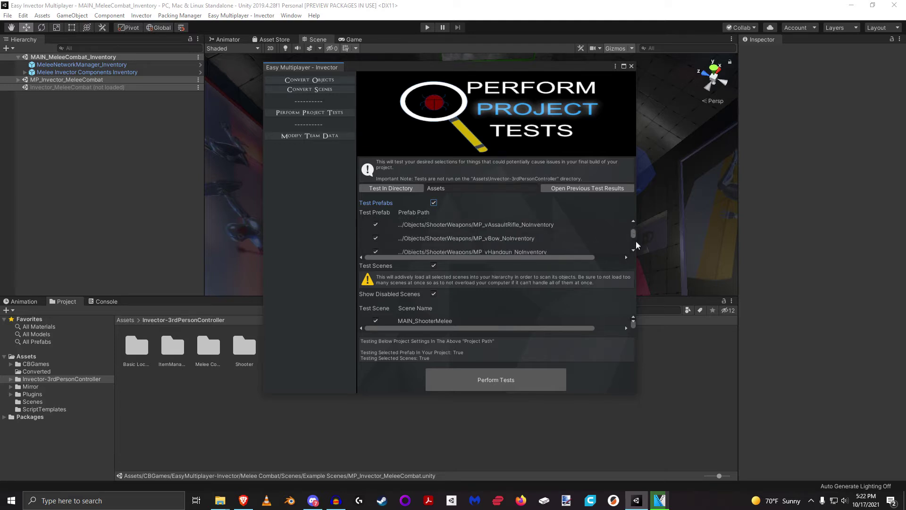
scroll(636, 248, down, 4)
scroll(634, 248, down, 1)
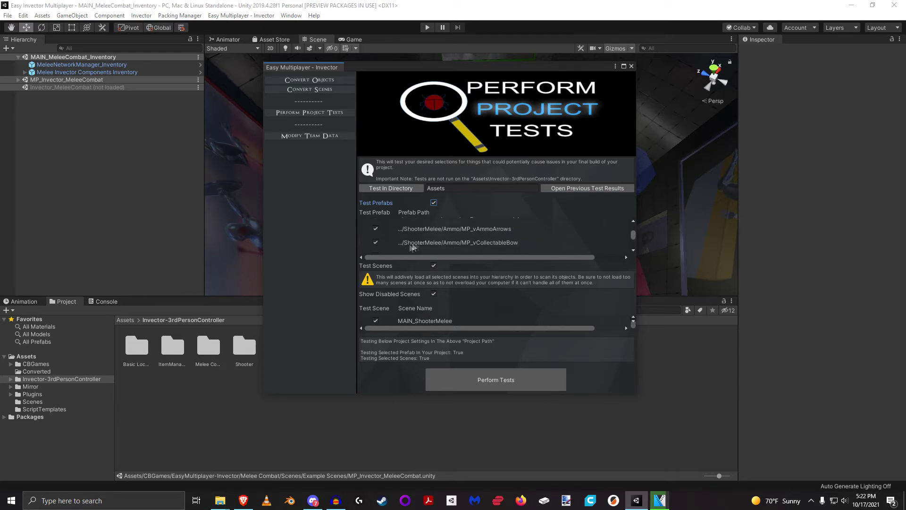
Step: Hide the disabled scenes and turn scene testing off
click(433, 294)
click(434, 295)
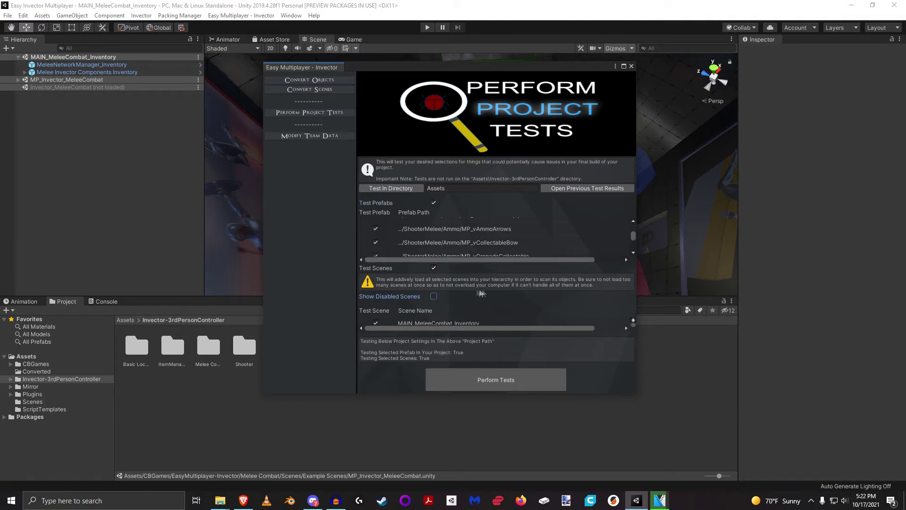
click(433, 268)
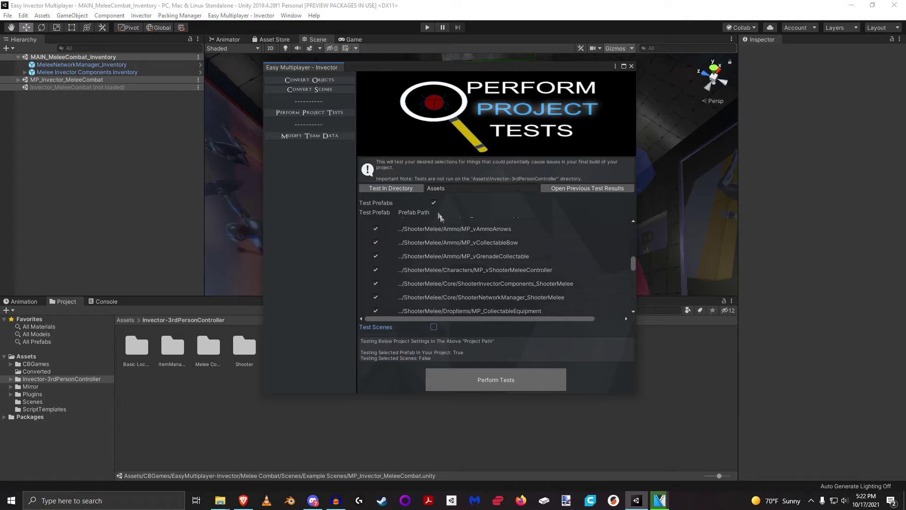
Step: Set the directory to run the tests in to Assets/CBGames
click(392, 187)
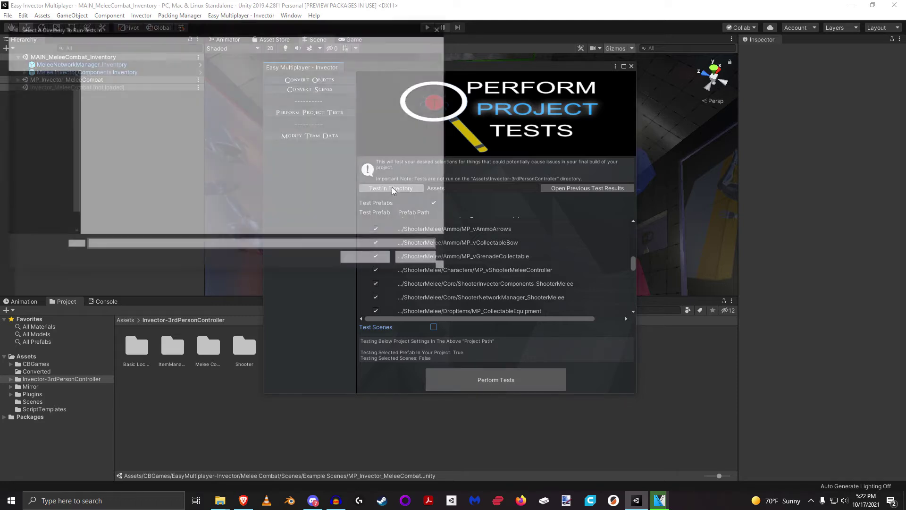
double_click(160, 100)
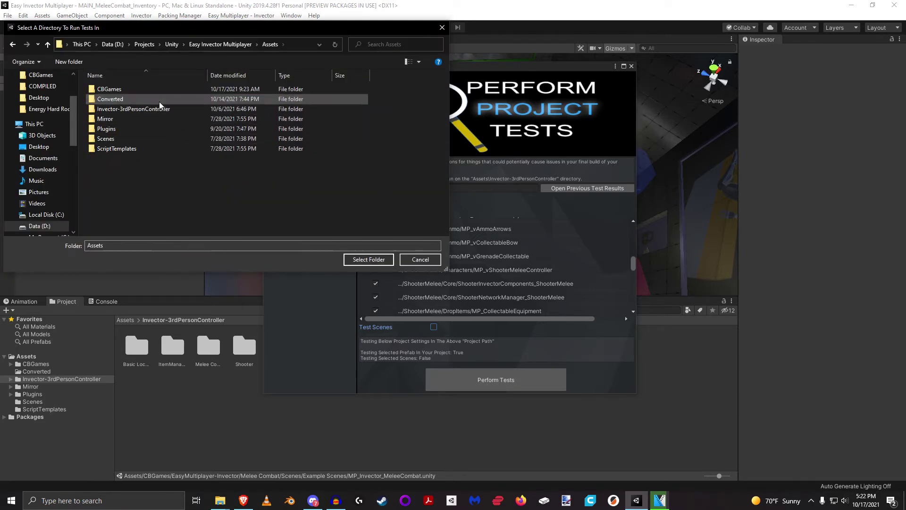
double_click(130, 91)
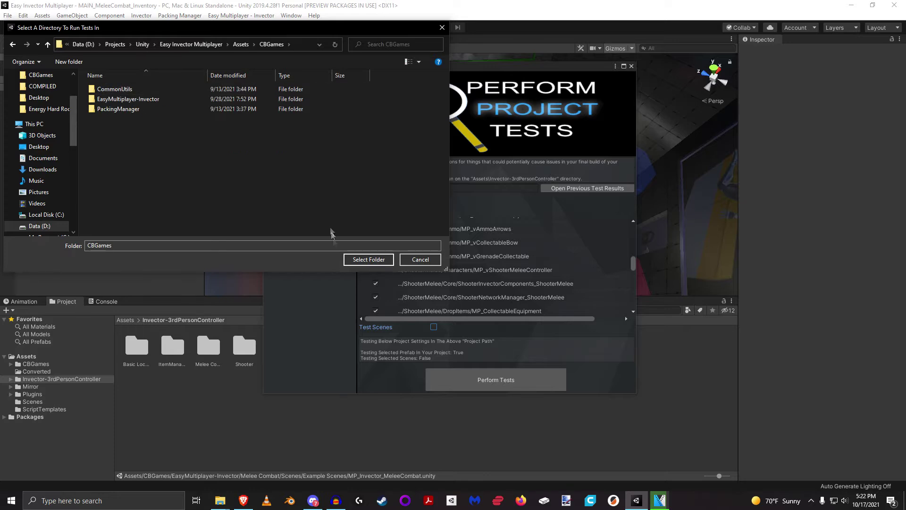
click(364, 260)
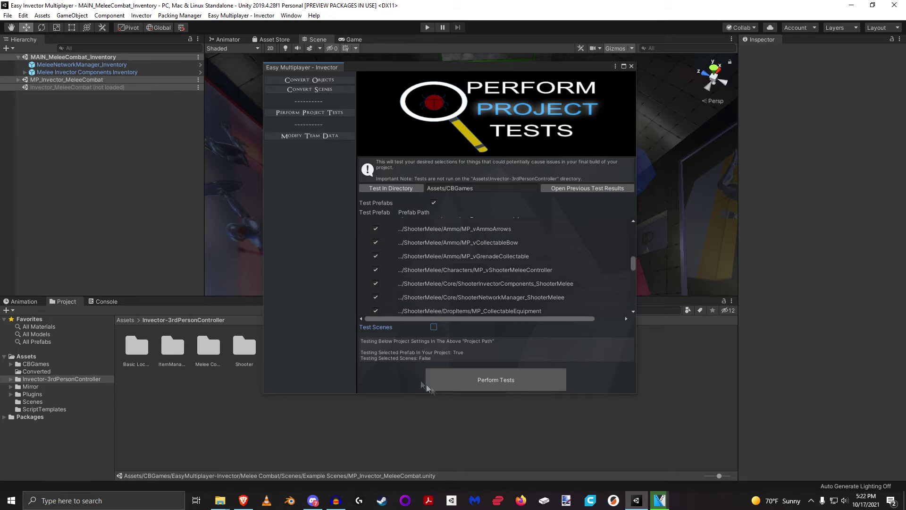
Step: Refresh the prefab test list by turning prefab testing off and on again, and perform the tests on all listed prefabs
click(433, 204)
click(433, 204)
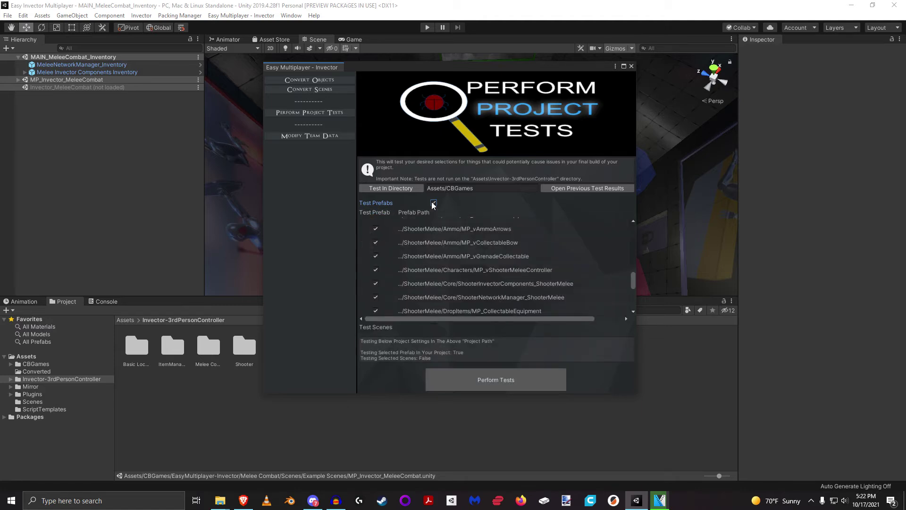
click(634, 228)
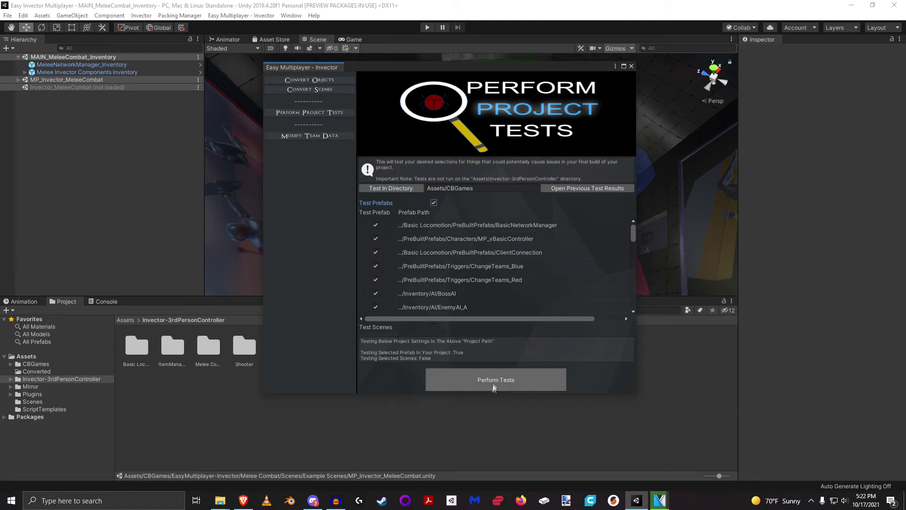
click(488, 382)
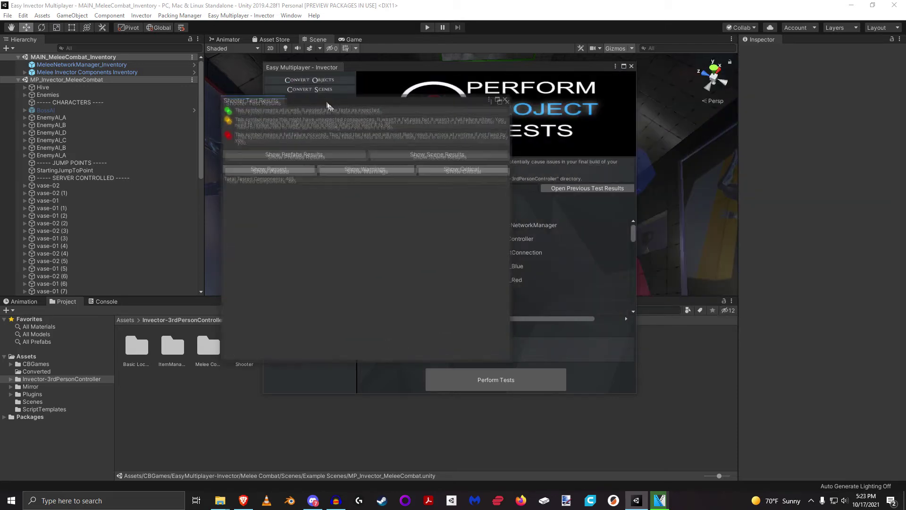
Step: Place the test results and Easy Multiplayer windows side by side, and close the results window
drag(326, 109, 282, 106)
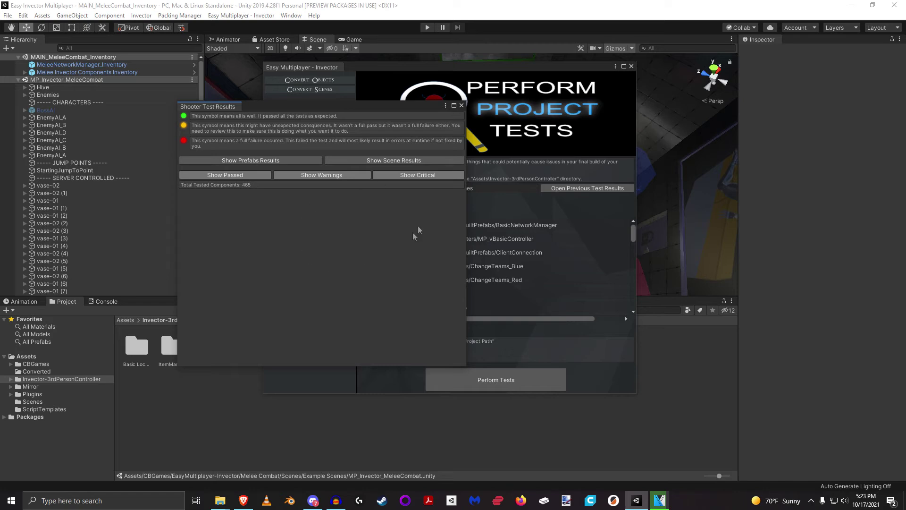
drag(372, 109, 286, 115)
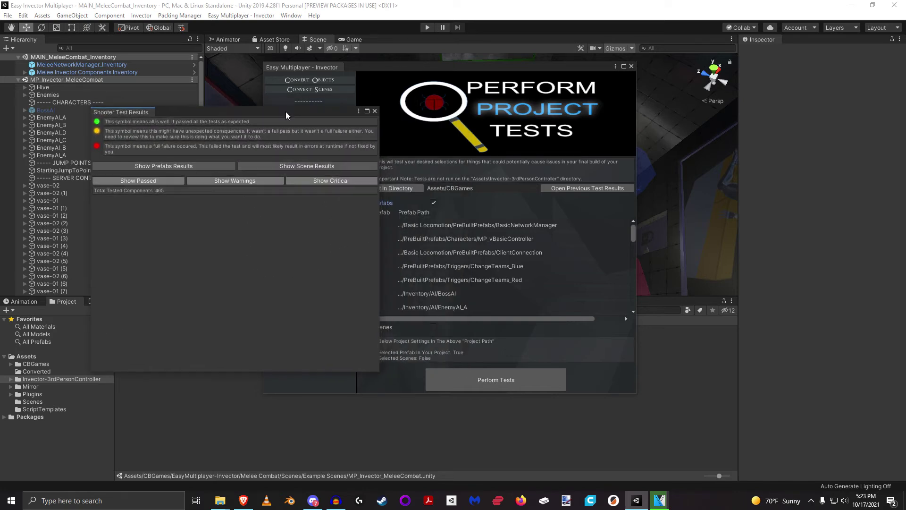
drag(447, 68, 547, 51)
drag(300, 114, 271, 99)
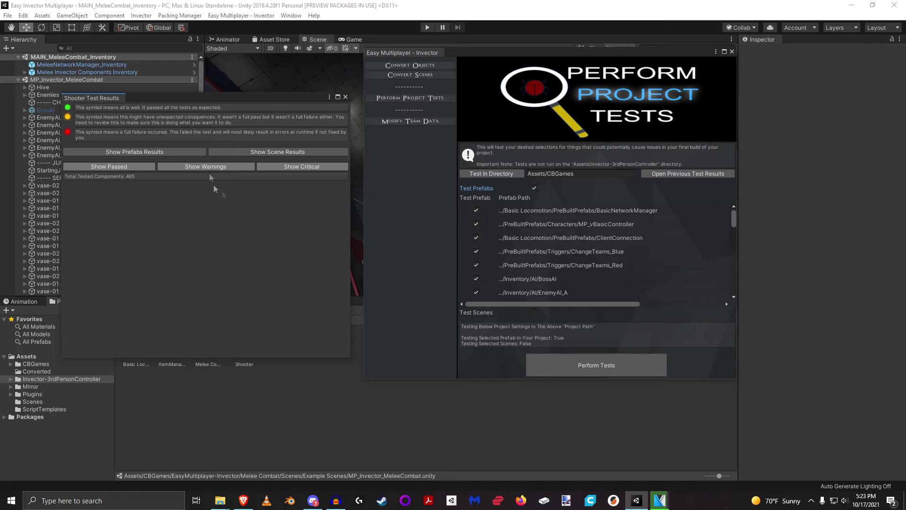
click(345, 97)
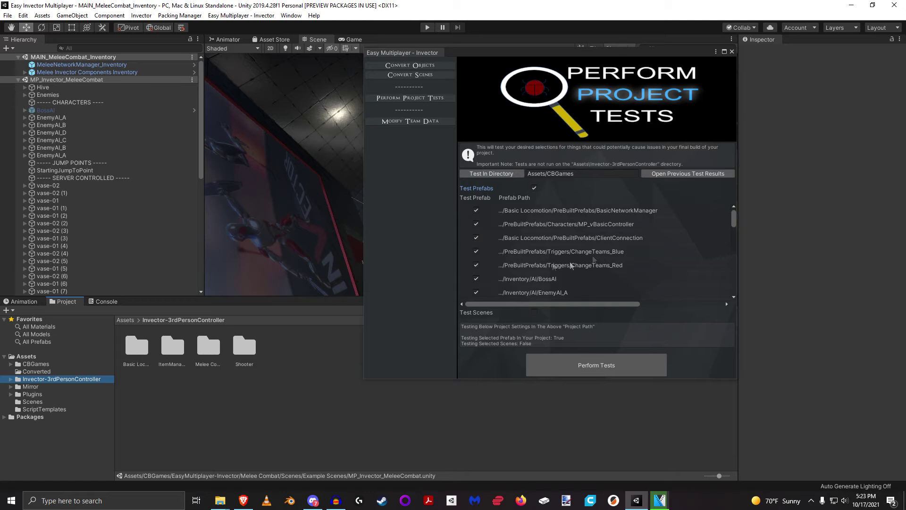
Step: Reopen the previous test results, show the prefab results, and move the window clear of the project files
click(673, 174)
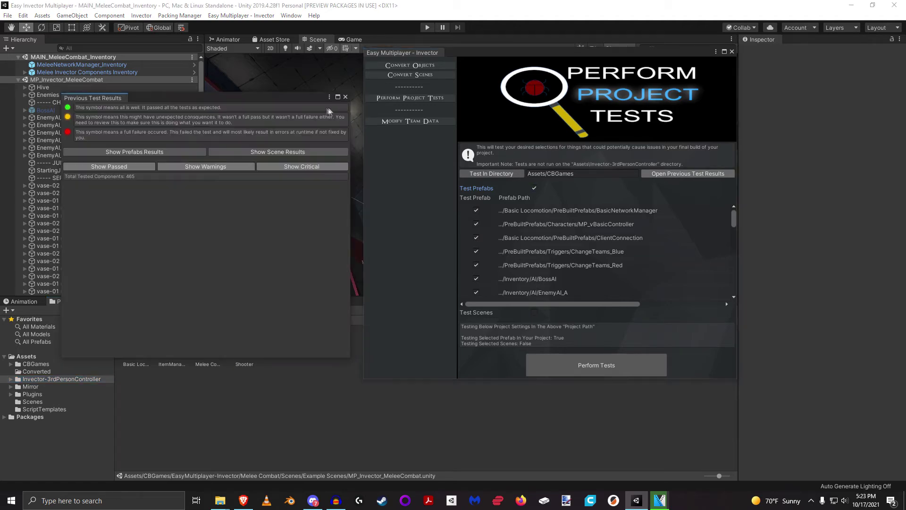
drag(207, 98, 307, 108)
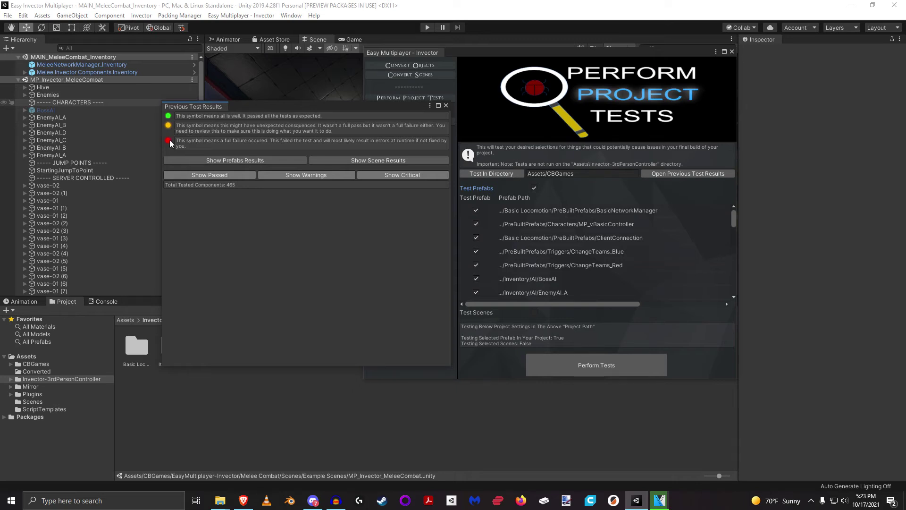
click(246, 161)
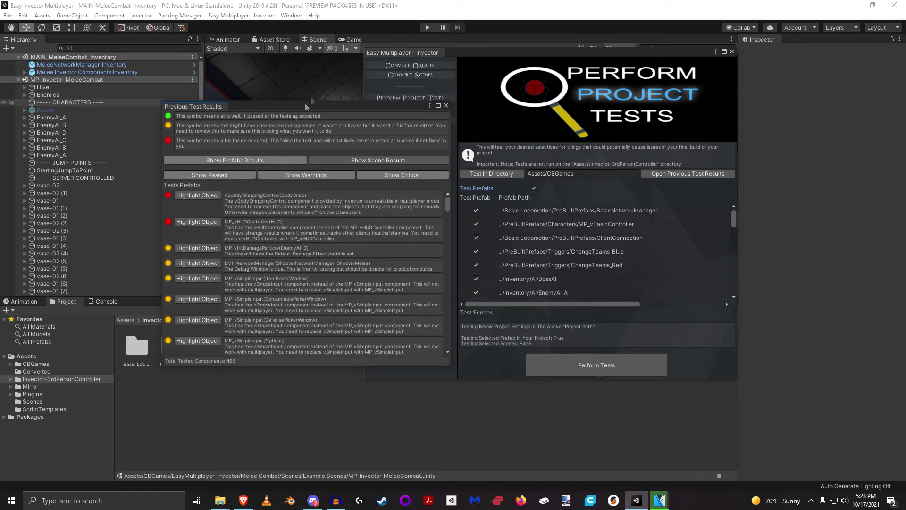
drag(289, 107, 517, 96)
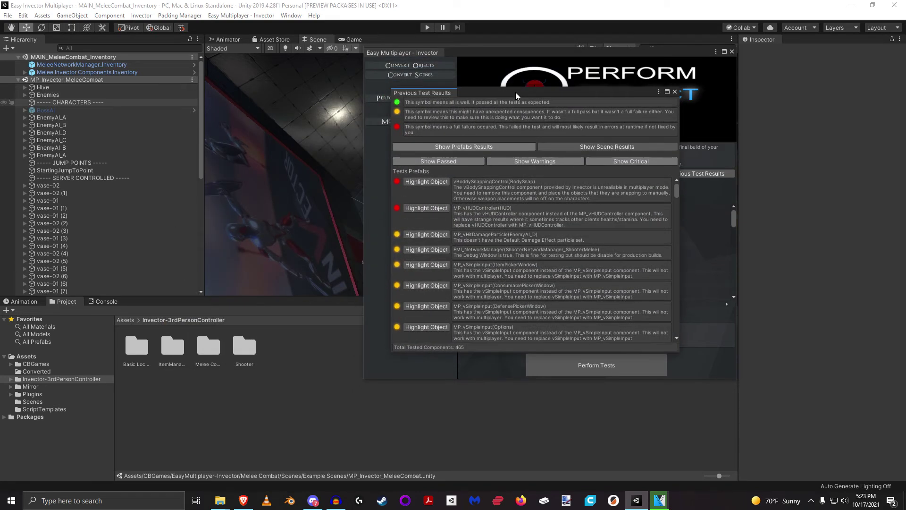
Step: Highlight the object of the failed BodySnap result and select its MP_vShooterController_NoInventory prefab
click(427, 183)
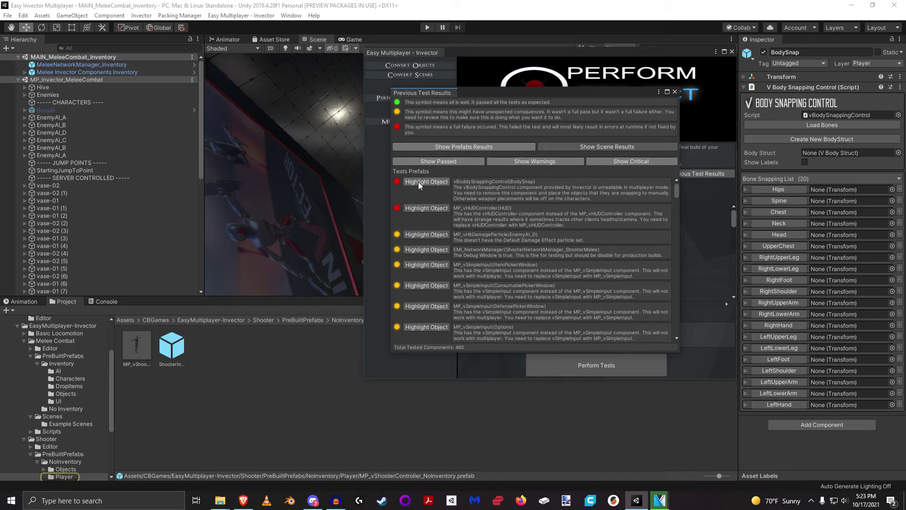
click(137, 349)
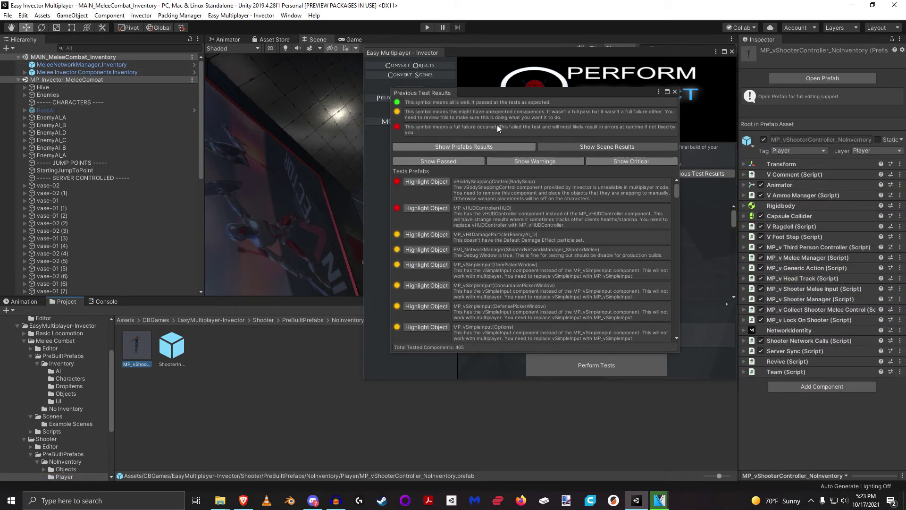
Step: Move the previous test results beside the Easy Multiplayer window, narrow the Easy Multiplayer window, and widen the Inspector
drag(540, 96, 437, 77)
click(320, 163)
drag(172, 350, 150, 348)
drag(465, 76, 248, 54)
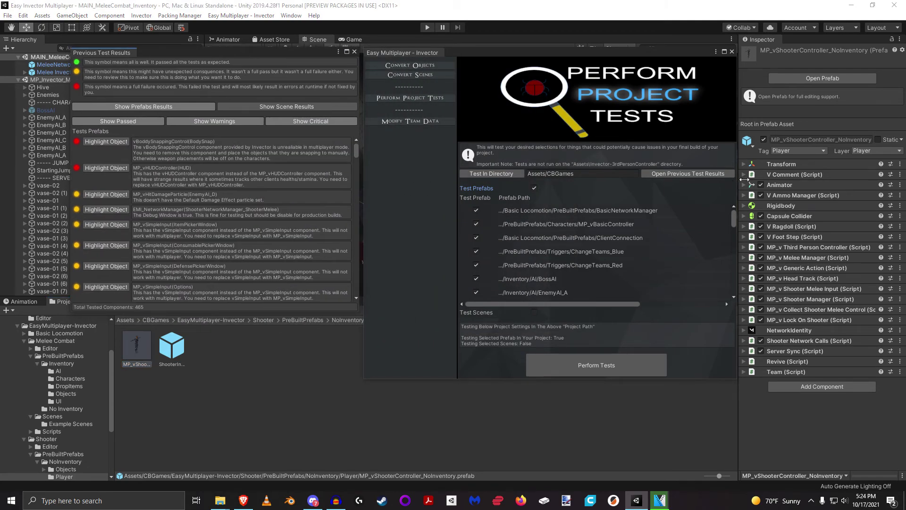
drag(744, 179, 688, 177)
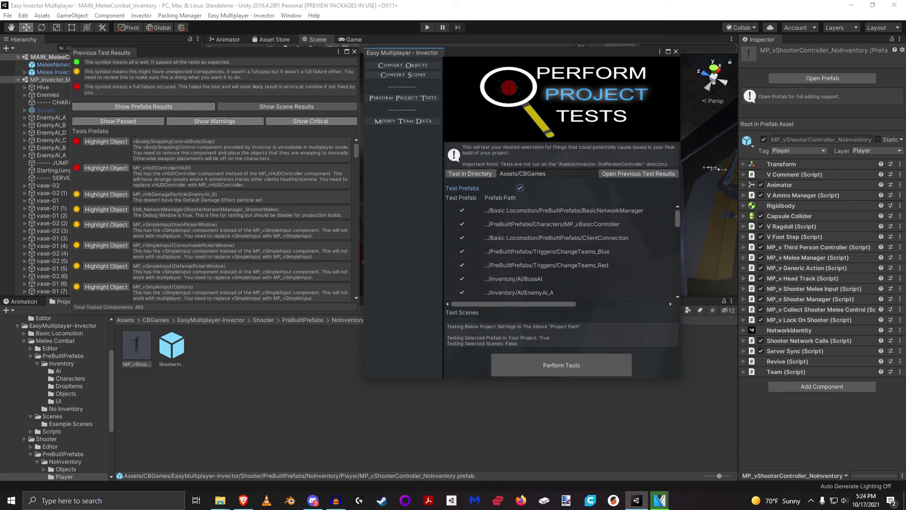
drag(739, 167, 698, 167)
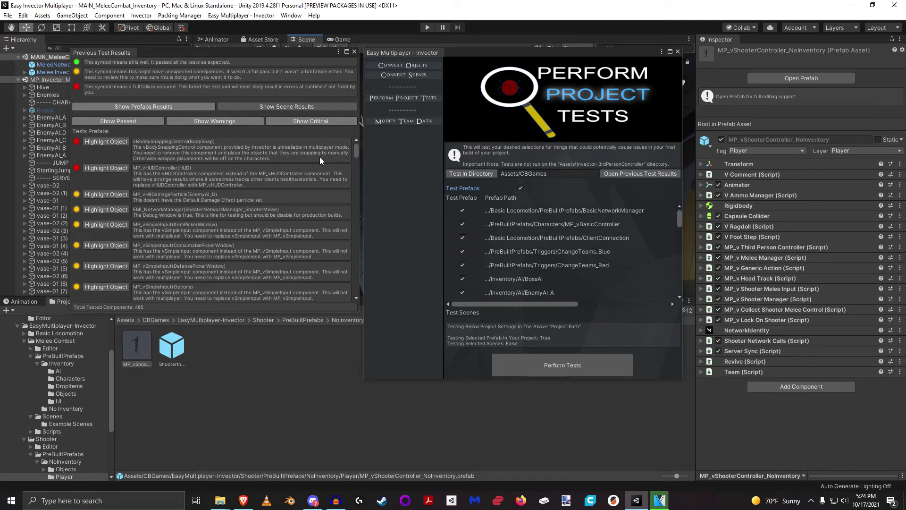
Step: Open the MP_vShooterController_NoInventory prefab for editing and inspect BodySnap under InvectorComponents, including its RightHand child
click(837, 77)
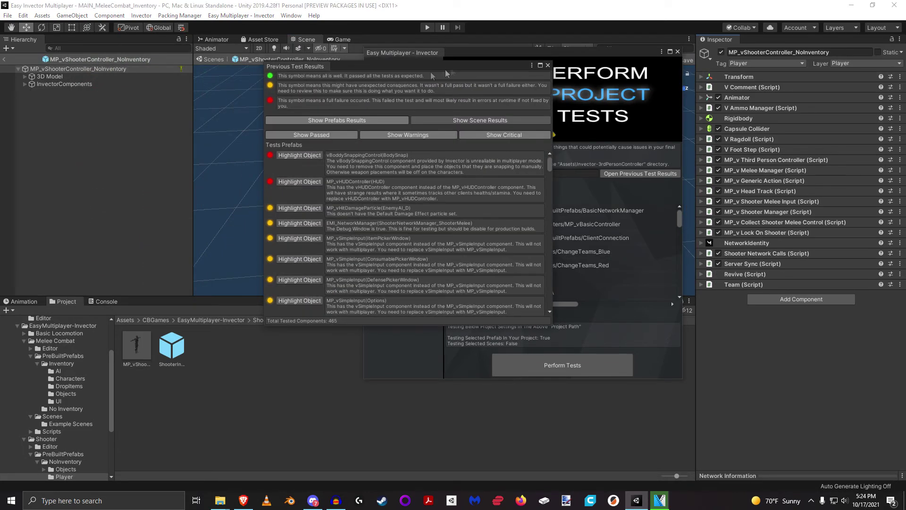
click(20, 84)
click(25, 83)
click(56, 99)
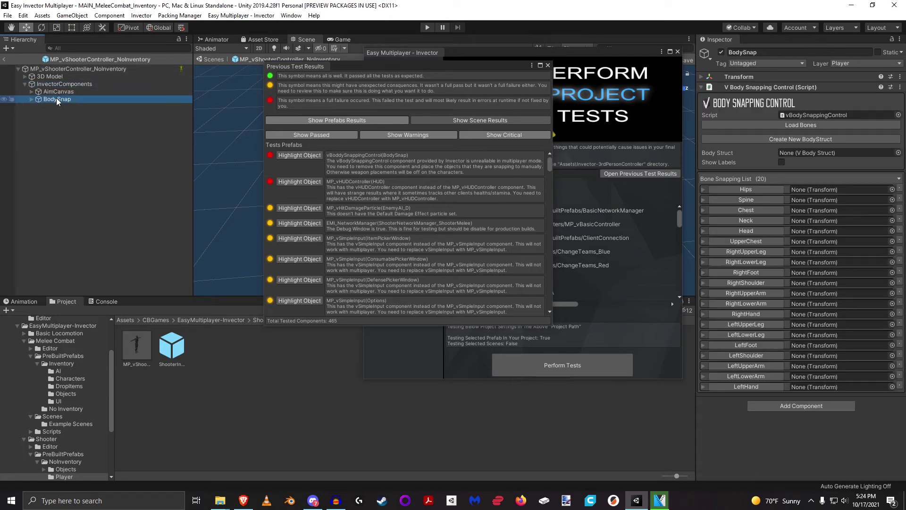
click(31, 99)
click(75, 107)
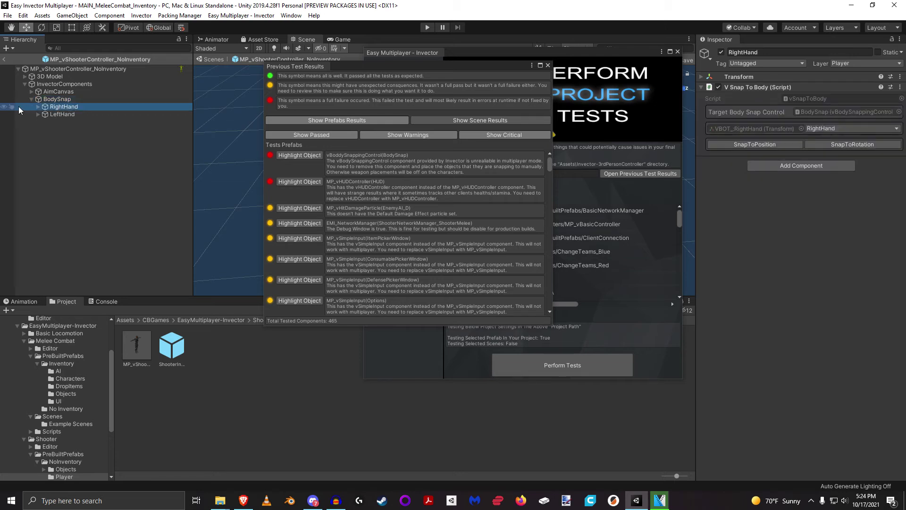
Step: Expand the RightHand object under BodySnap to view its handlers, and filter the prefab test results to show only warnings
click(38, 107)
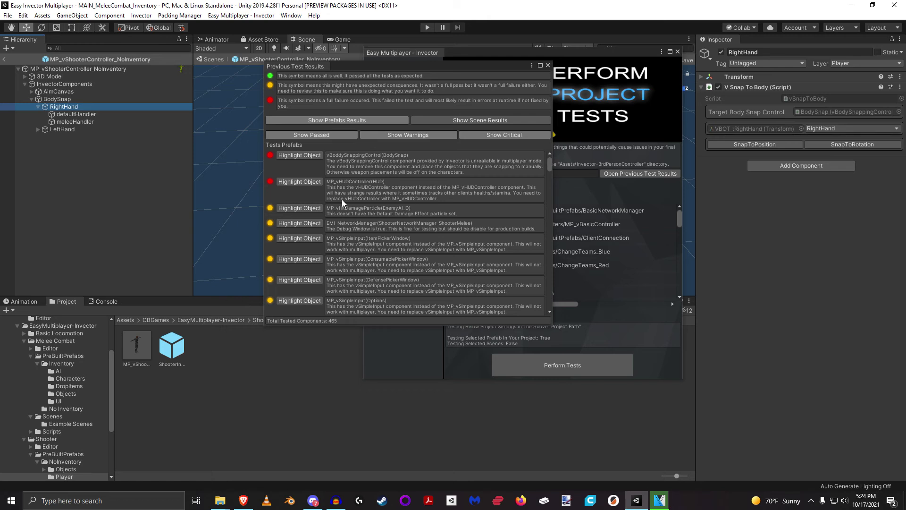
click(330, 135)
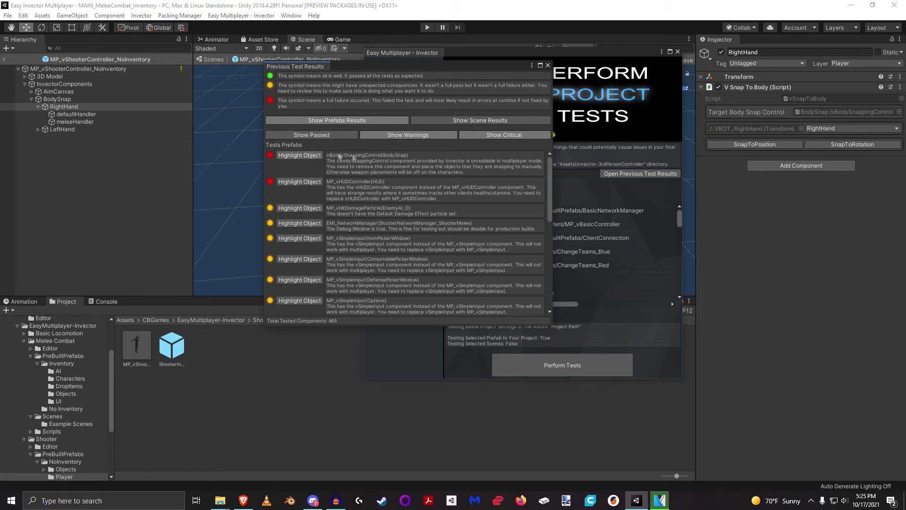
click(523, 134)
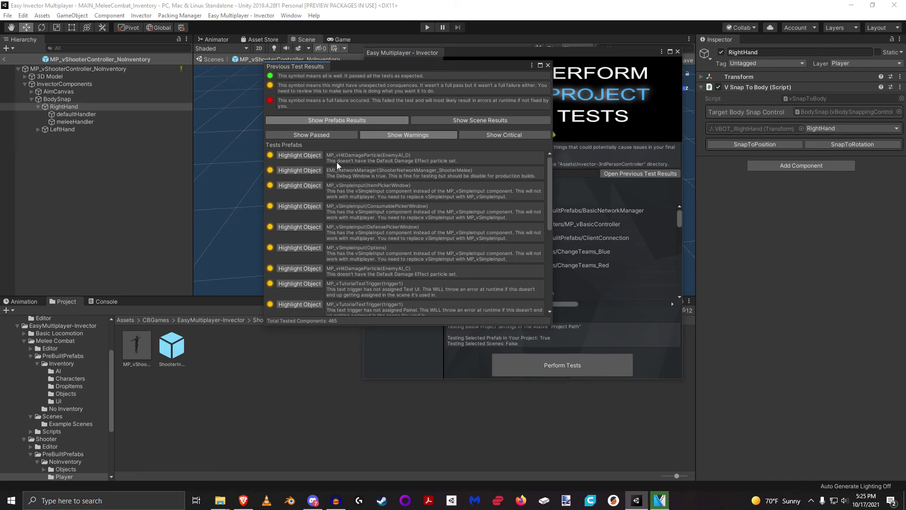
Step: Highlight the object of the EnemyAI_D warning and inspect the Default Damage Effects size in its V Hit Damage Particle component
click(298, 155)
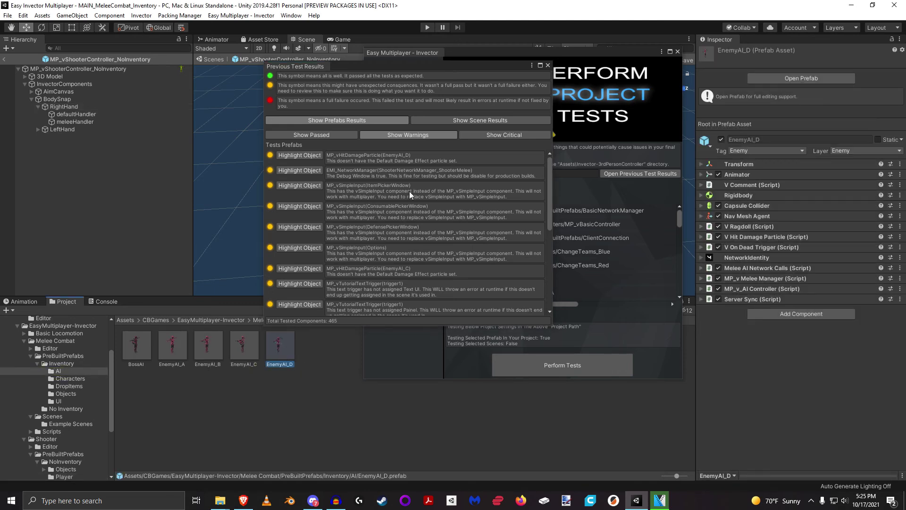
click(789, 236)
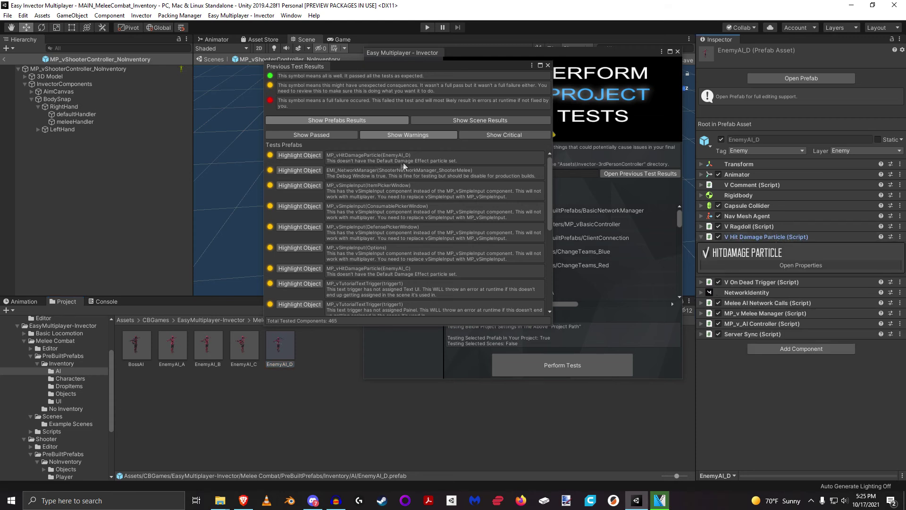
click(792, 266)
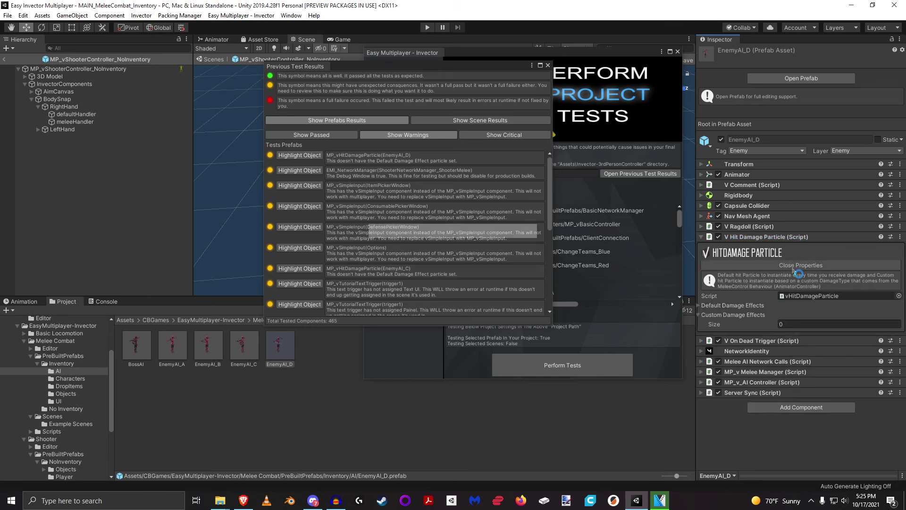
click(699, 305)
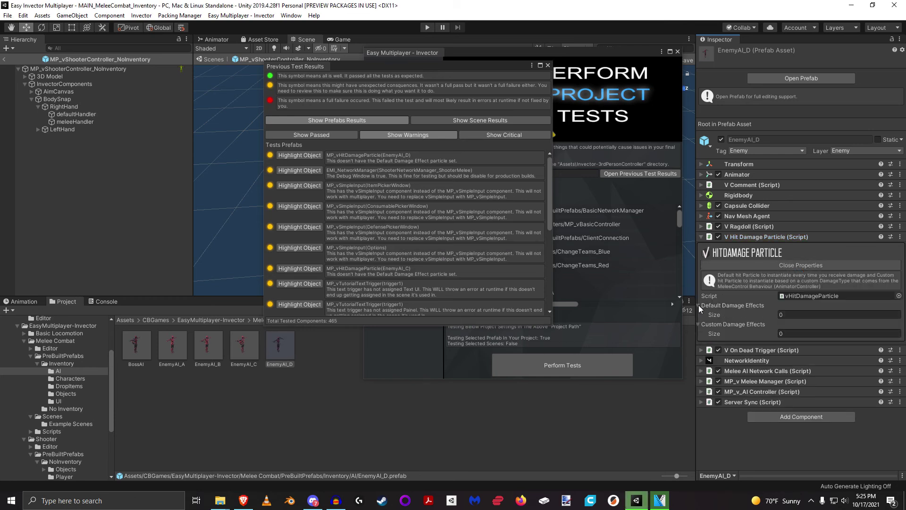
click(790, 320)
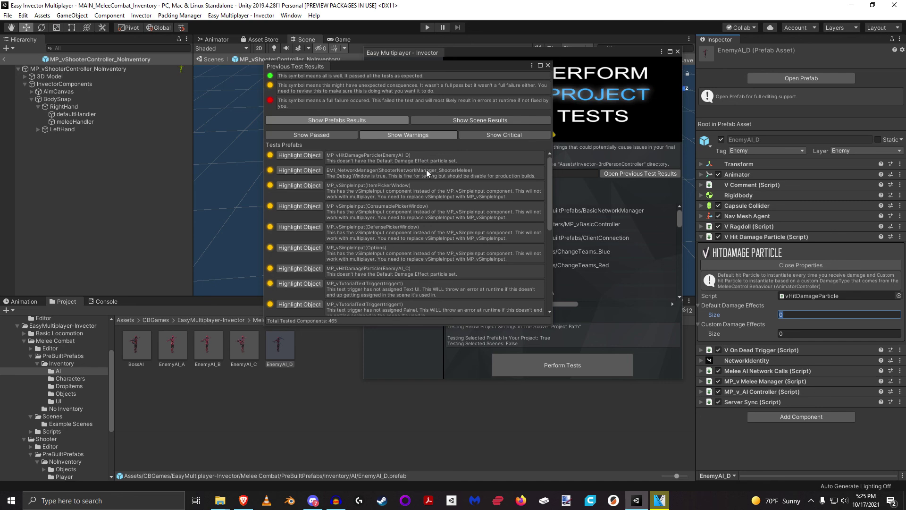
Step: Move the previous test results window aside and bring the Easy Multiplayer window forward beside it
drag(436, 65, 501, 54)
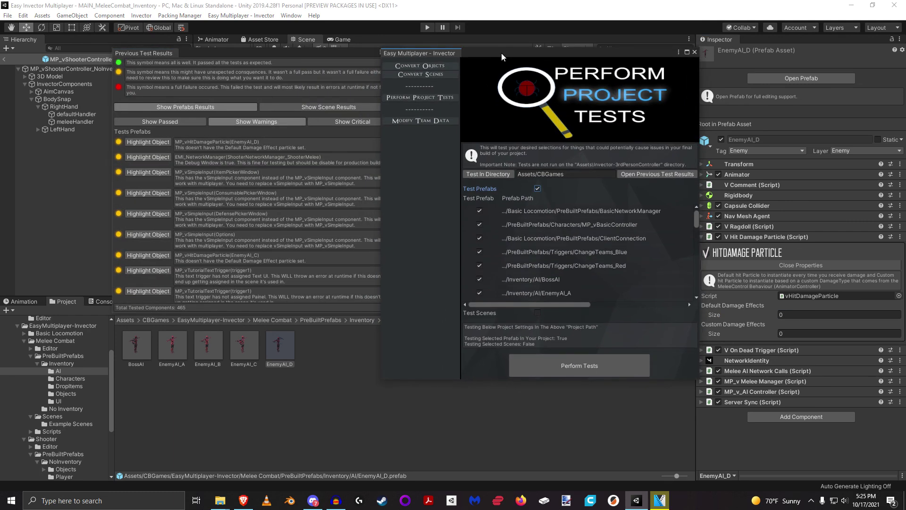